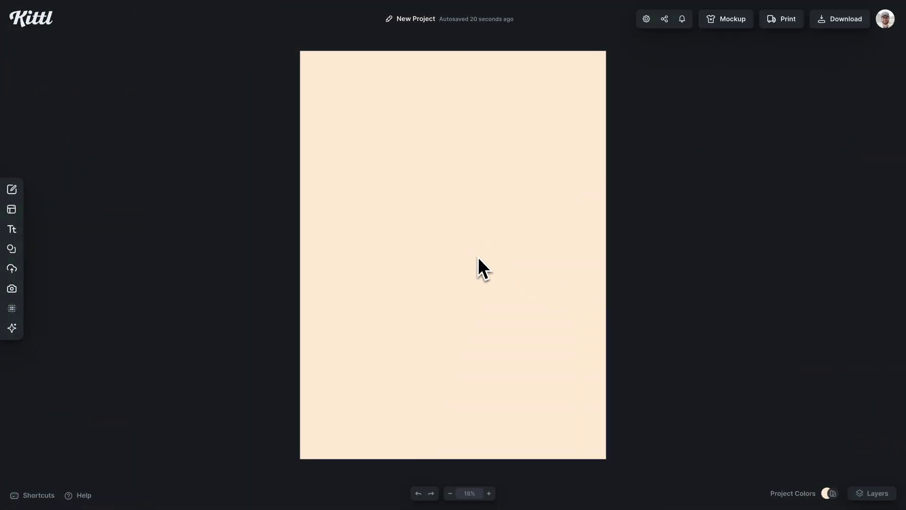
# Step: Add the text 'home' and set it in Bebas Neue
pyautogui.press('t')
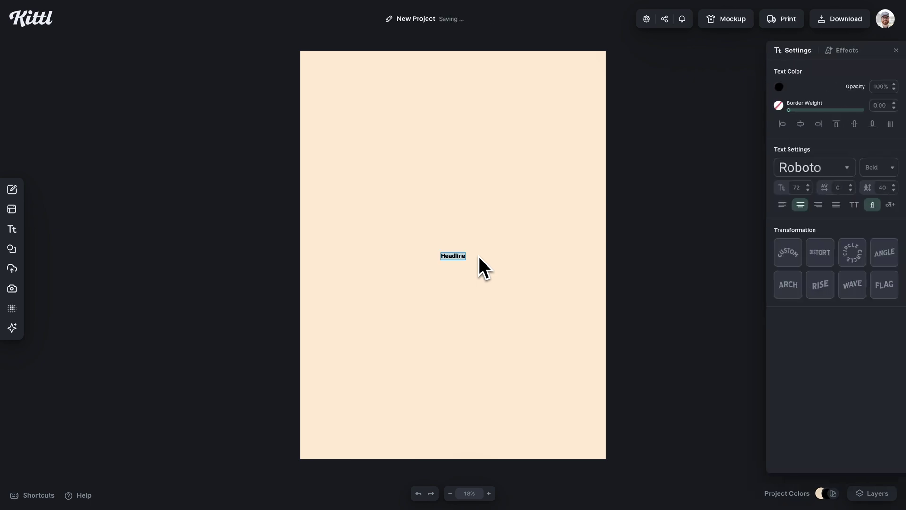
pyautogui.write('home')
pyautogui.press('Escape')
pyautogui.moveTo(465, 253); pyautogui.dragTo(542, 207)
pyautogui.click(789, 170)
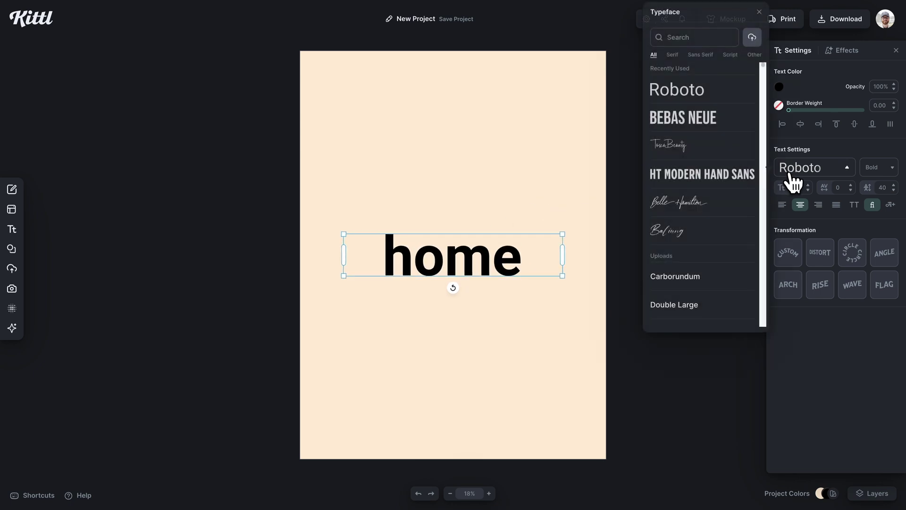
pyautogui.click(674, 122)
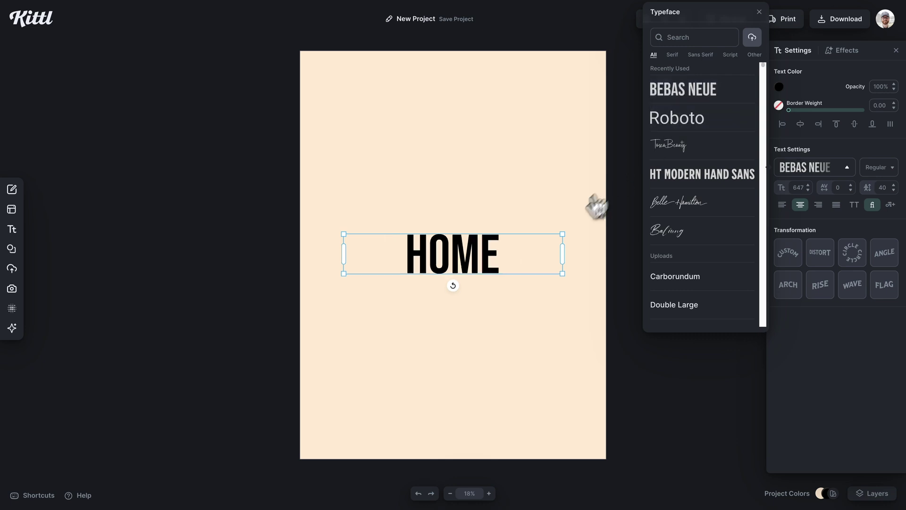
# Step: Scale HOME up to span the page width and raise it above the page centre
pyautogui.moveTo(565, 248); pyautogui.dragTo(602, 205)
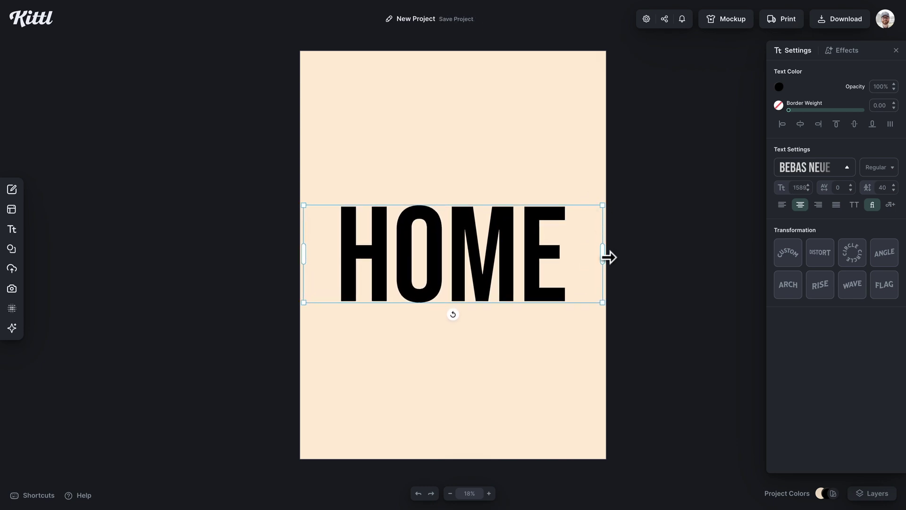
pyautogui.moveTo(608, 258); pyautogui.dragTo(580, 250)
pyautogui.moveTo(580, 208); pyautogui.dragTo(597, 196)
pyautogui.moveTo(547, 231); pyautogui.dragTo(548, 192)
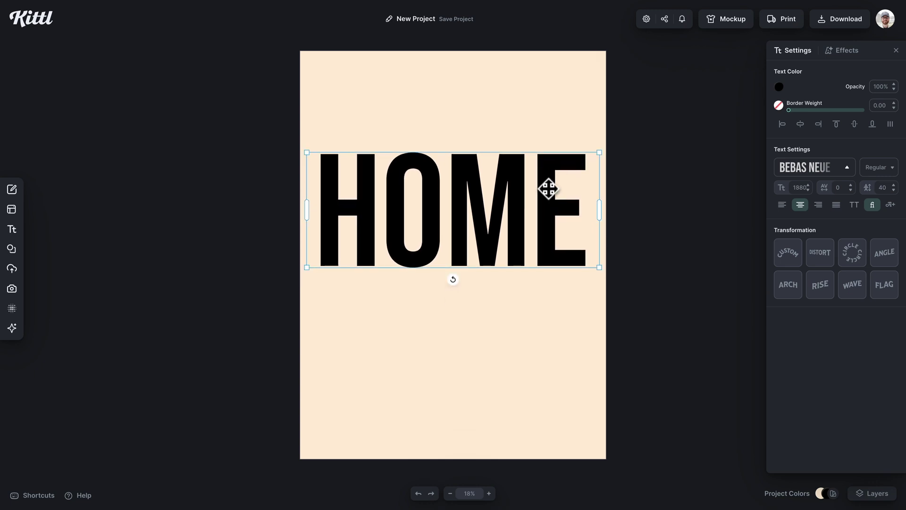
pyautogui.click(779, 88)
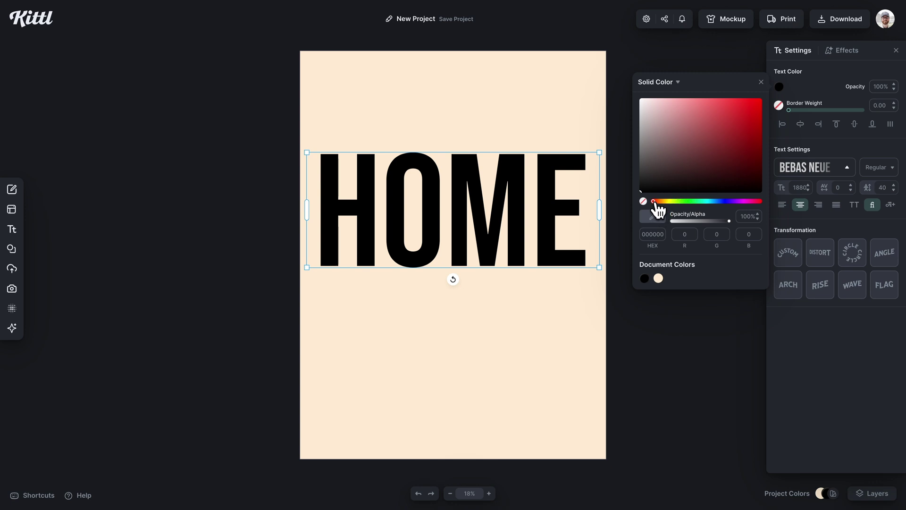
# Step: Colour the HOME lettering light yellow-green
pyautogui.moveTo(655, 202); pyautogui.dragTo(670, 203)
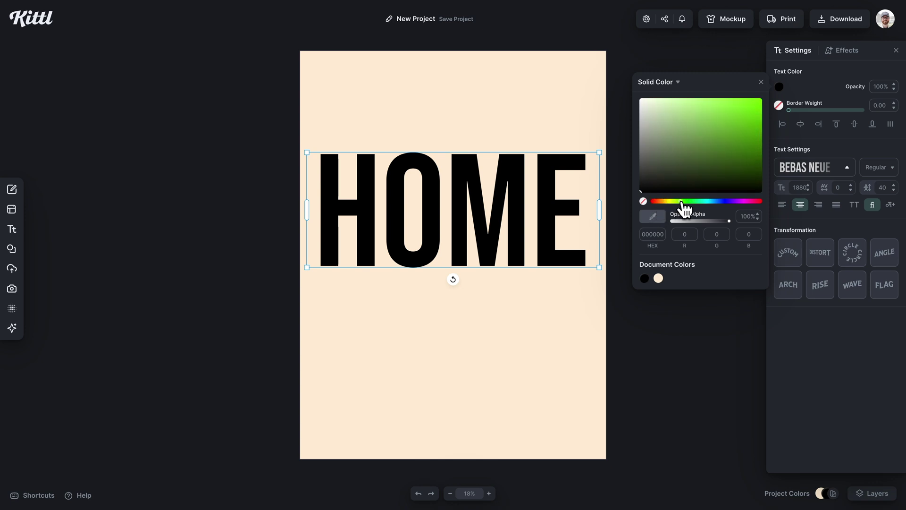
pyautogui.moveTo(716, 152); pyautogui.dragTo(700, 124)
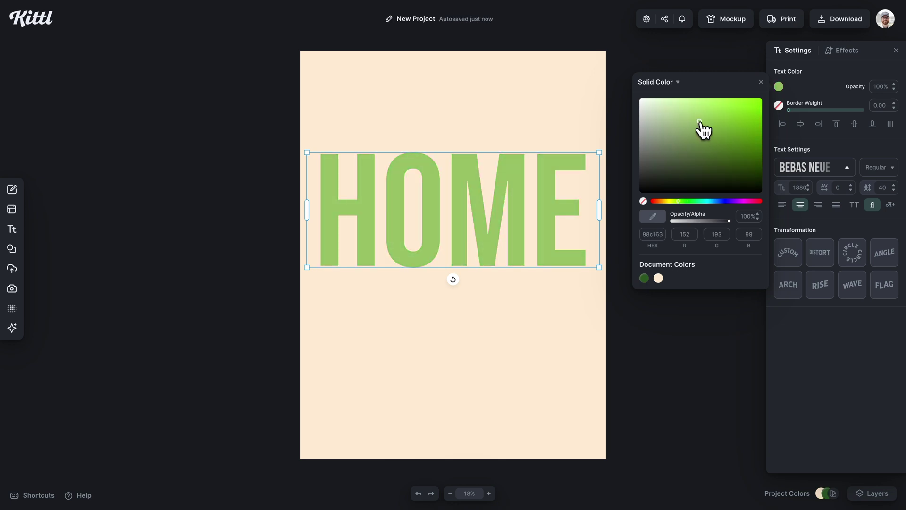
pyautogui.click(638, 263)
pyautogui.click(570, 223)
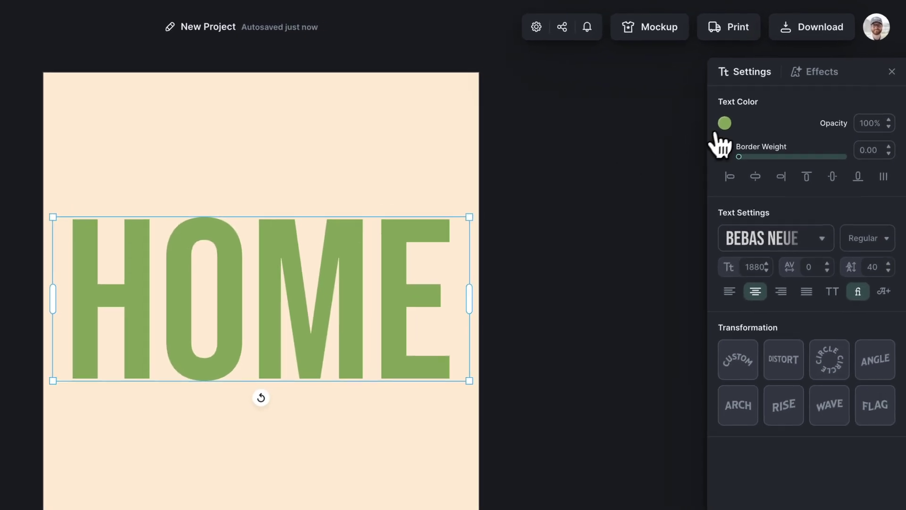
pyautogui.click(779, 86)
# Step: Give HOME a green-to-transparent gradient with a hard edge, hiding the letters' lower half
pyautogui.click(578, 118)
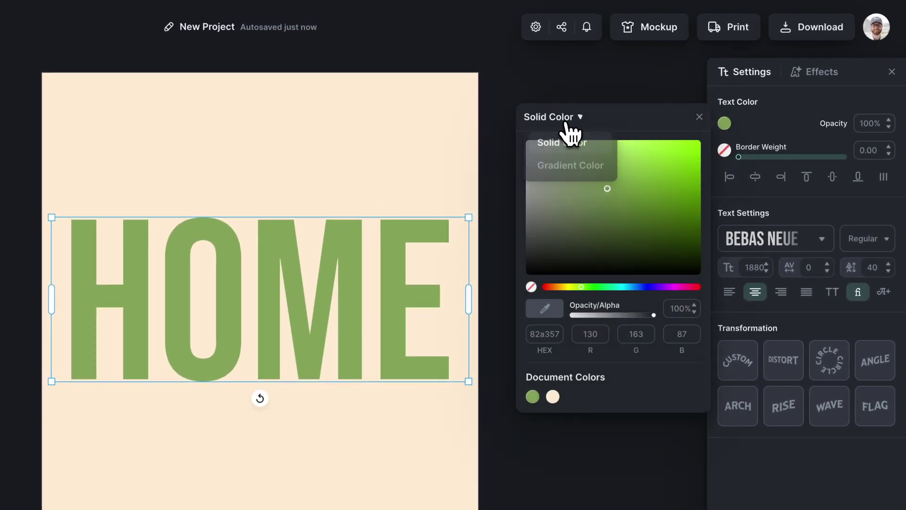
pyautogui.click(562, 170)
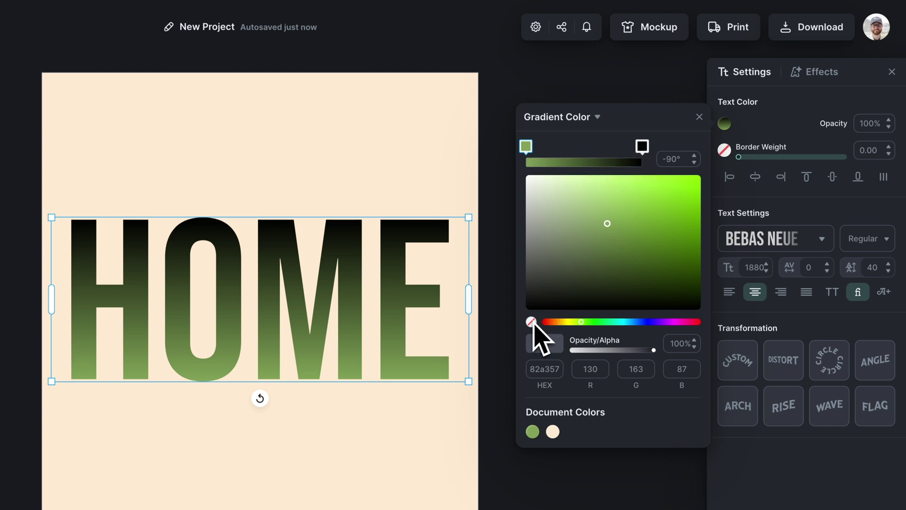
pyautogui.click(642, 148)
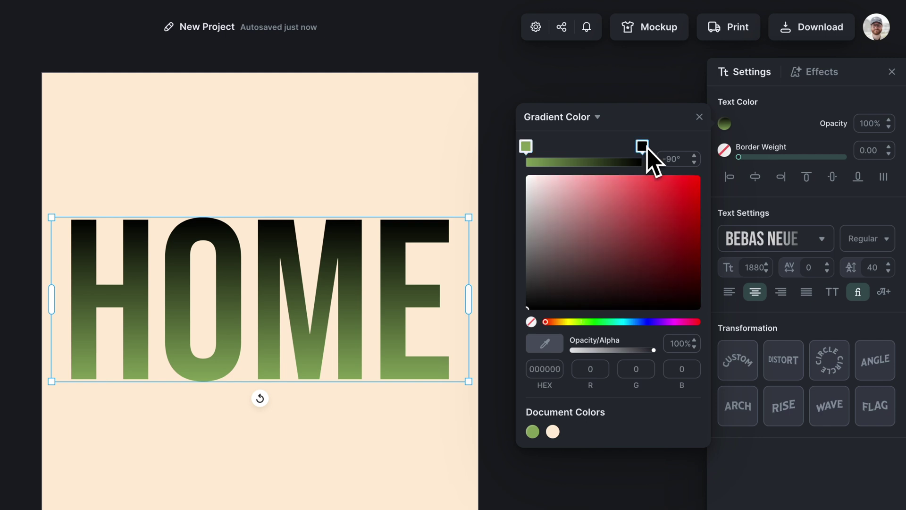
pyautogui.click(531, 321)
pyautogui.moveTo(526, 147)
pyautogui.mouseDown()
pyautogui.moveTo(608, 148)
pyautogui.moveTo(525, 151)
pyautogui.mouseUp()
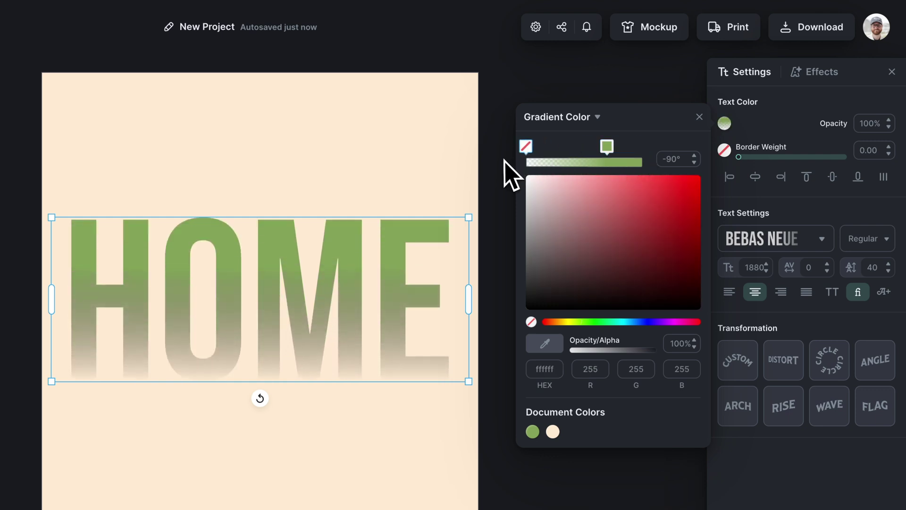
pyautogui.moveTo(607, 148)
pyautogui.mouseDown()
pyautogui.moveTo(650, 146)
pyautogui.moveTo(599, 150)
pyautogui.mouseUp()
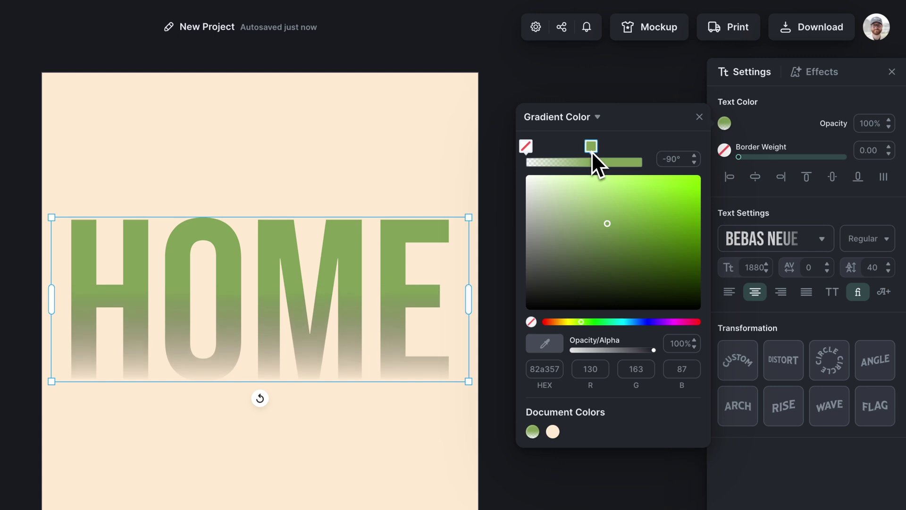
pyautogui.moveTo(526, 150); pyautogui.dragTo(569, 149)
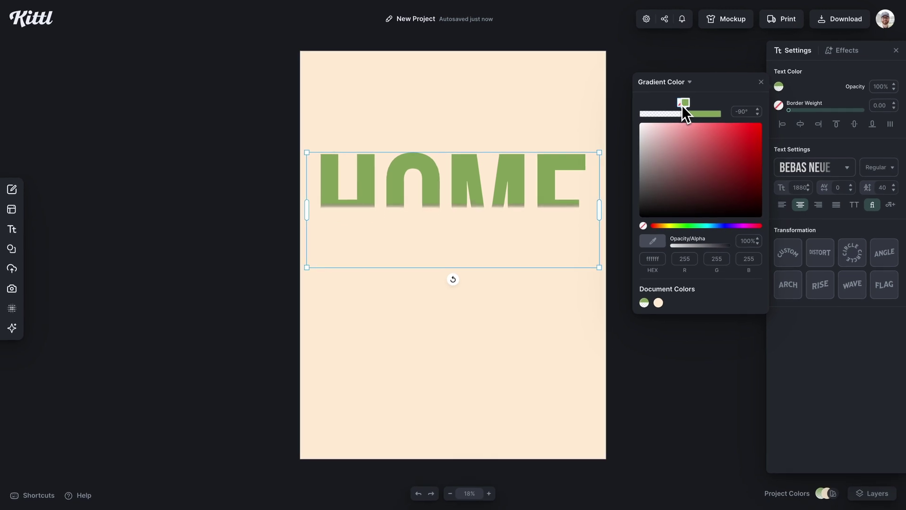
pyautogui.moveTo(684, 105); pyautogui.dragTo(689, 105)
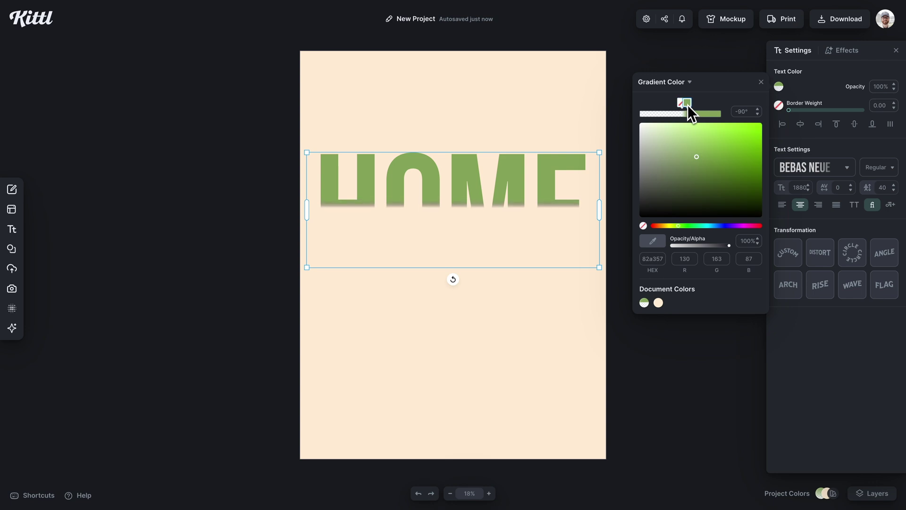
pyautogui.moveTo(684, 103); pyautogui.dragTo(683, 103)
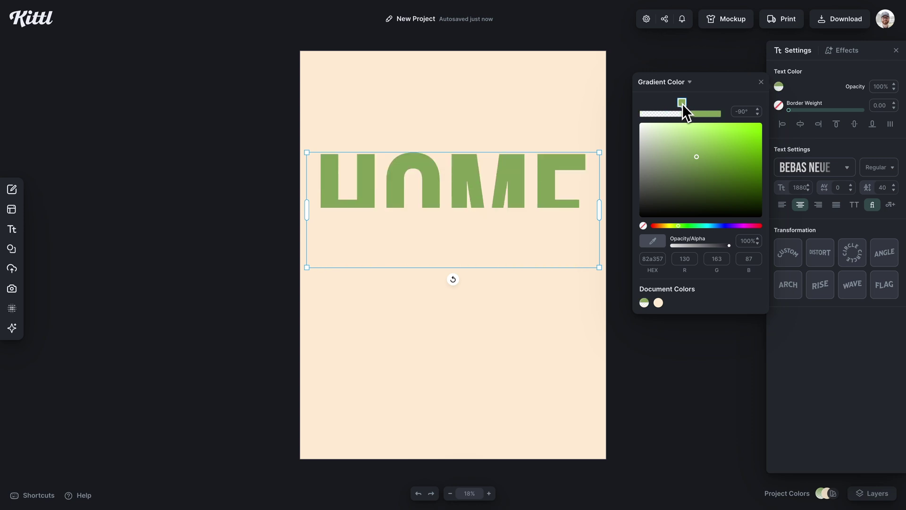
pyautogui.click(633, 112)
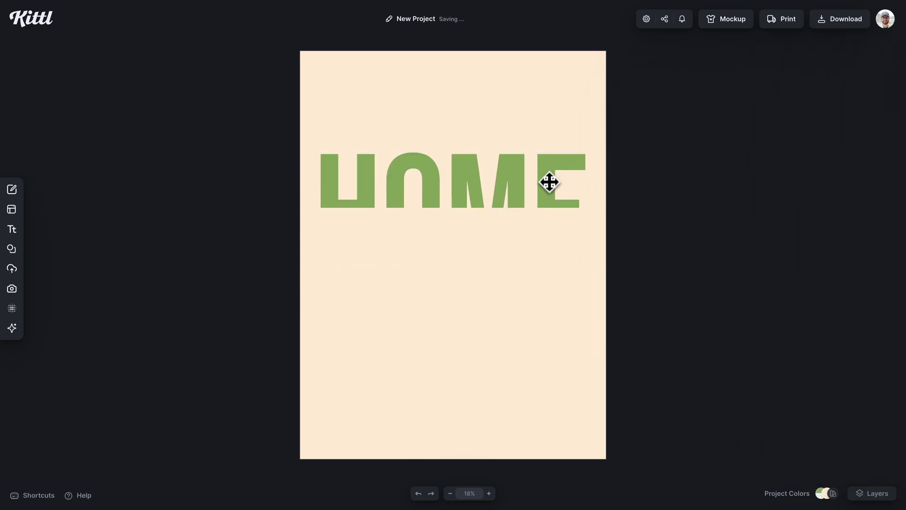
# Step: Duplicate HOME below, flip its gradient to show the bottom half, and position it under the original
pyautogui.moveTo(549, 182); pyautogui.dragTo(540, 243)
pyautogui.click(778, 87)
pyautogui.click(682, 106)
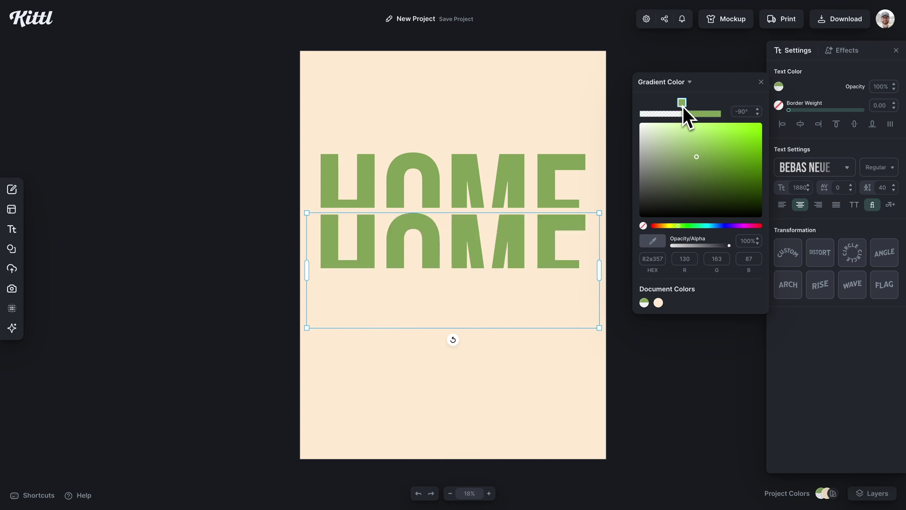
pyautogui.click(600, 271)
pyautogui.click(546, 342)
pyautogui.moveTo(550, 330); pyautogui.dragTo(554, 301)
pyautogui.click(535, 368)
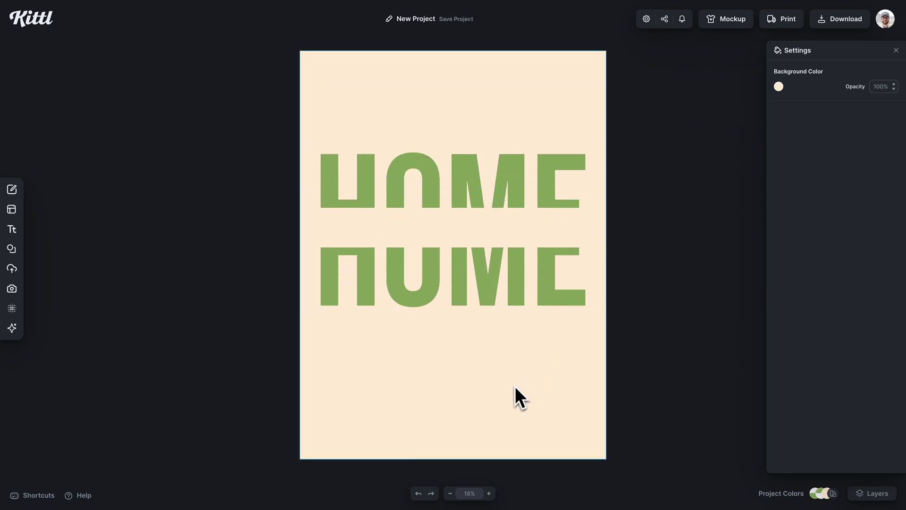
# Step: Add the phrase 'is where the heart is' and widen it onto a single line
pyautogui.press('t')
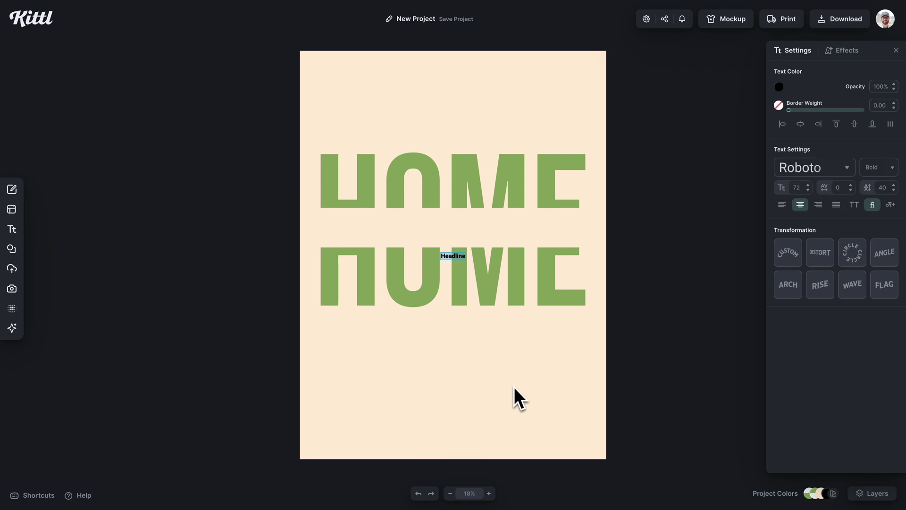
pyautogui.write('is where')
pyautogui.press('Return')
pyautogui.write('the heart is')
pyautogui.press('Escape')
pyautogui.moveTo(466, 266); pyautogui.dragTo(479, 229)
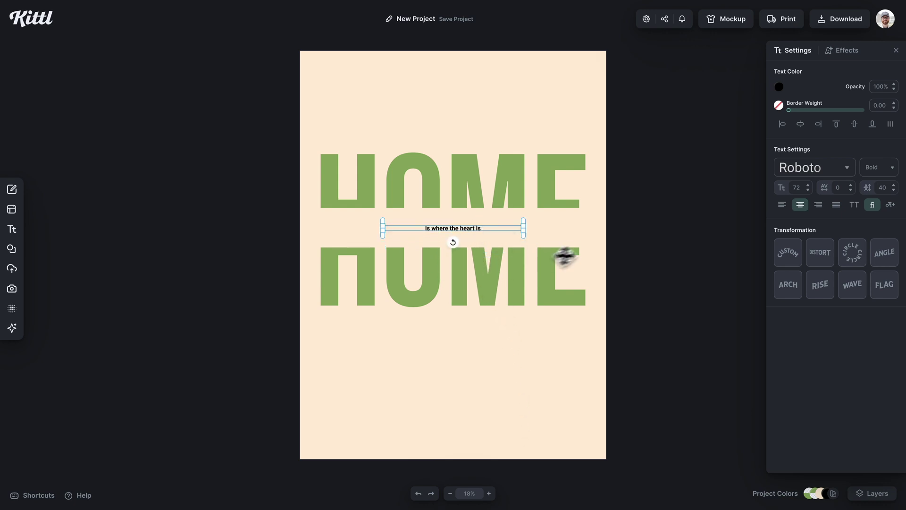
# Step: Set the phrase in Tosca Beauty script and fit it into the gap, nudging the lower HOME down
pyautogui.click(797, 171)
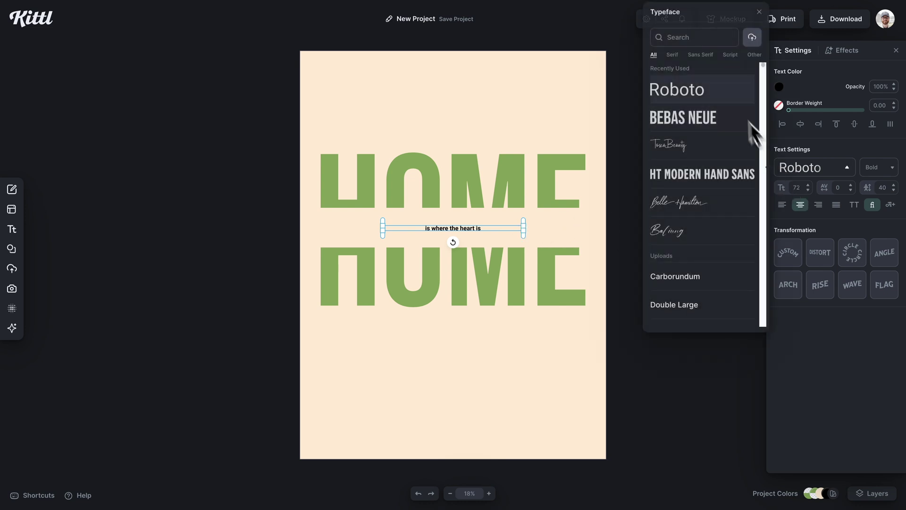
pyautogui.click(729, 55)
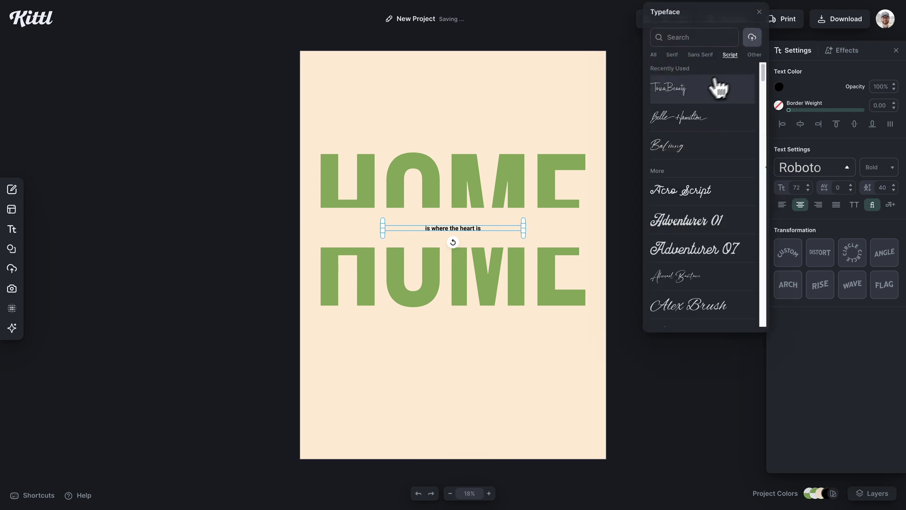
pyautogui.click(674, 94)
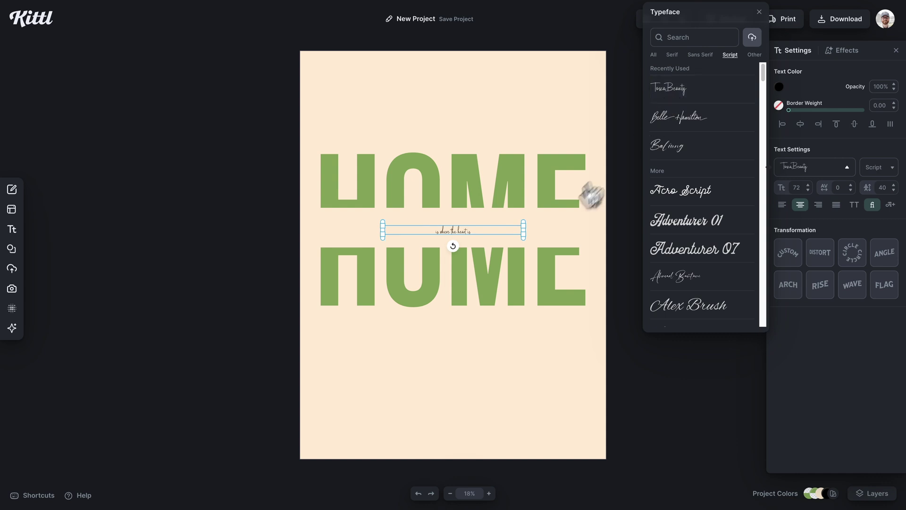
pyautogui.moveTo(527, 231); pyautogui.dragTo(630, 180)
pyautogui.moveTo(521, 237); pyautogui.dragTo(526, 232)
pyautogui.moveTo(662, 222); pyautogui.dragTo(578, 204)
pyautogui.click(548, 267)
pyautogui.moveTo(548, 267); pyautogui.dragTo(548, 276)
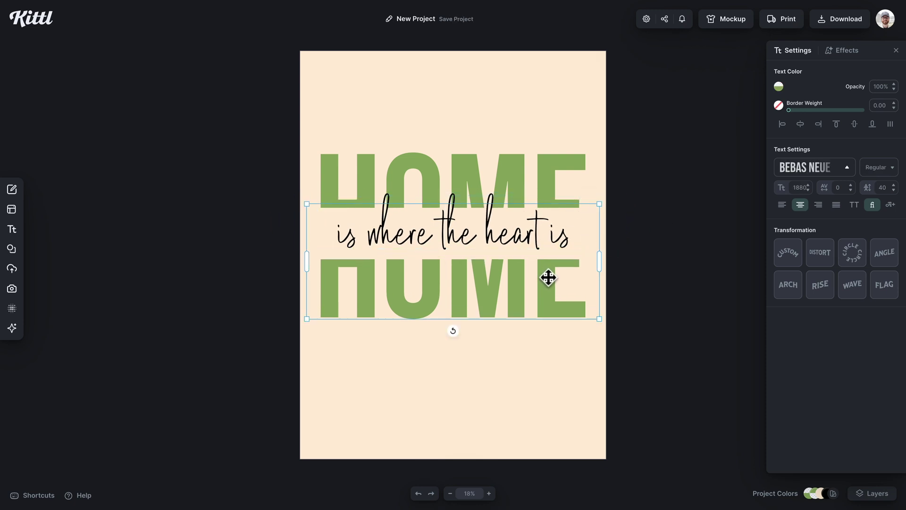
pyautogui.click(537, 244)
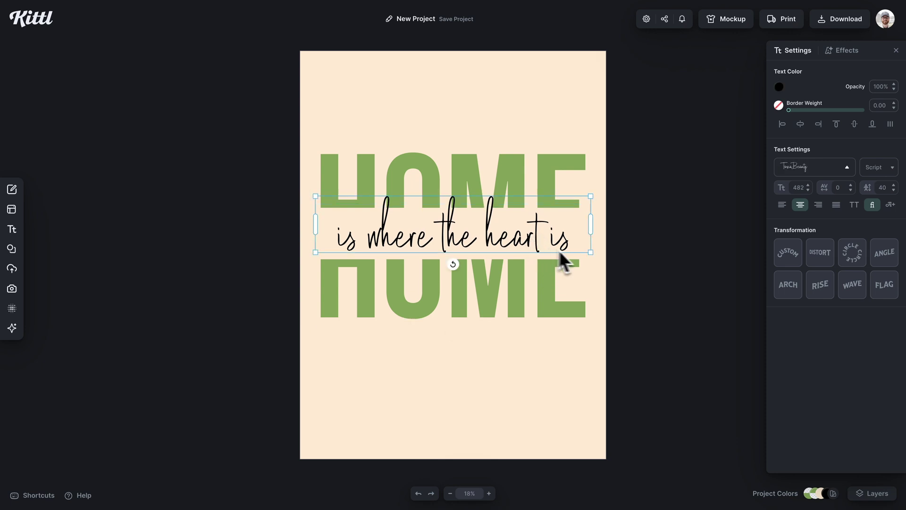
pyautogui.click(607, 264)
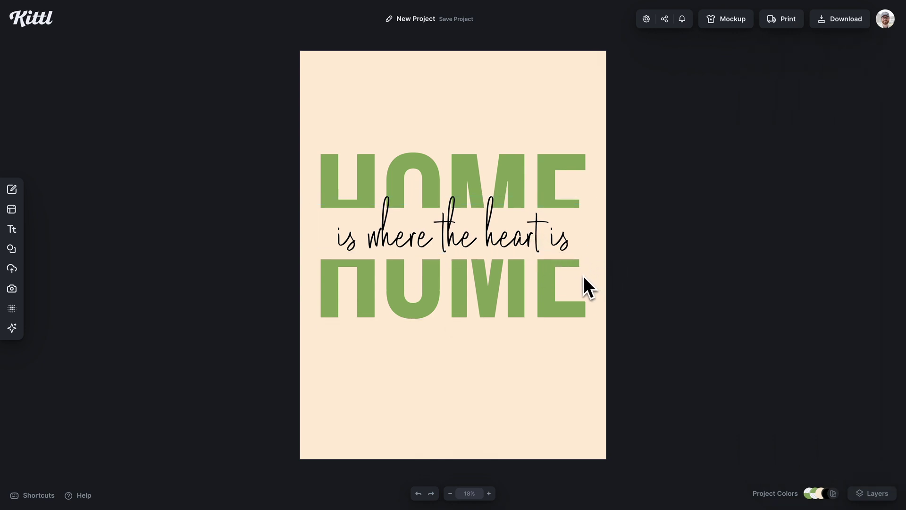
# Step: Switch the phrase to the Belle Hamilton script font, then shrink and lower it into the gap
pyautogui.click(558, 244)
pyautogui.click(814, 163)
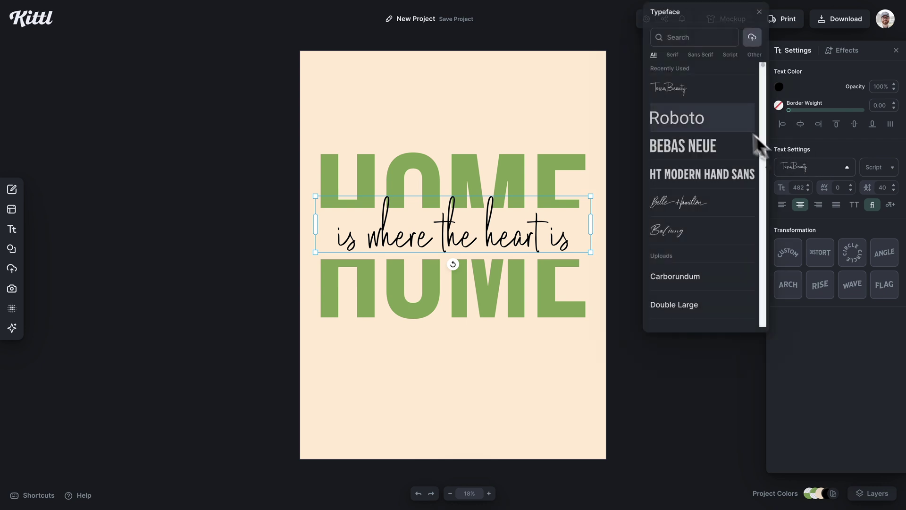
pyautogui.click(730, 55)
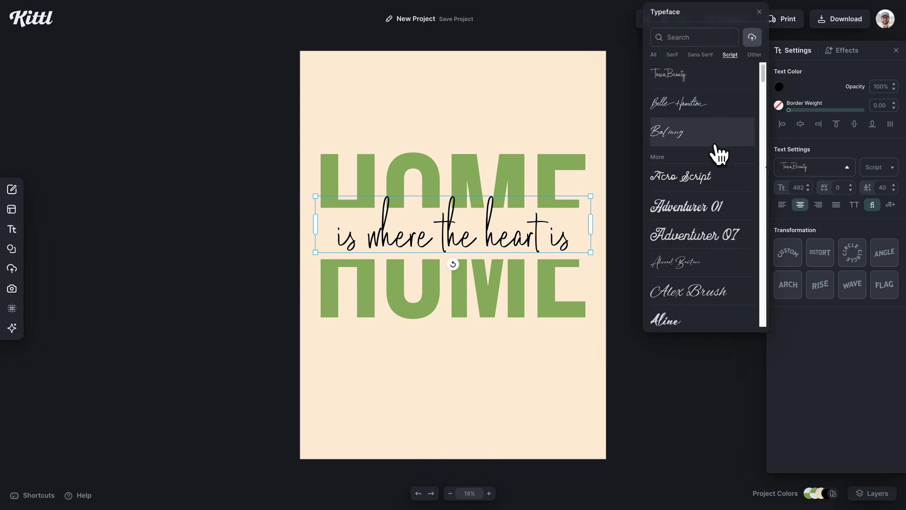
pyautogui.scroll(-2, 717, 156)
pyautogui.click(698, 203)
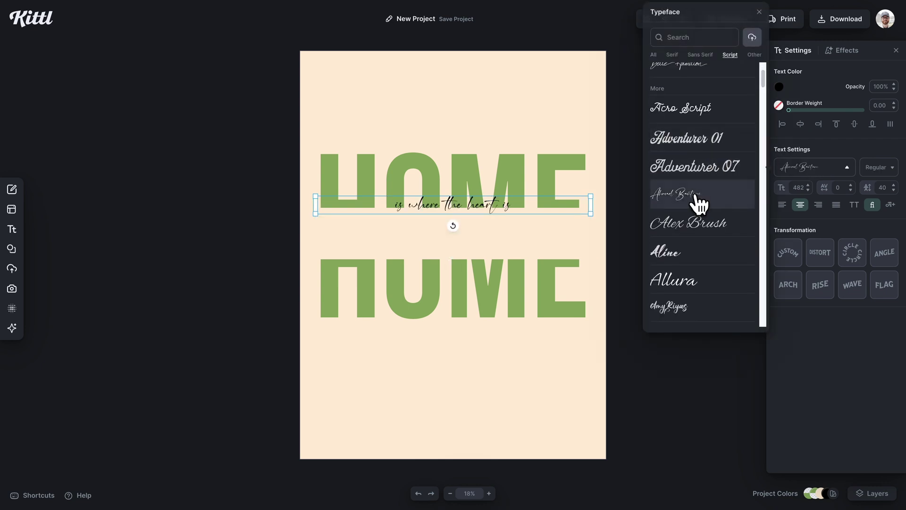
pyautogui.scroll(-5, 699, 203)
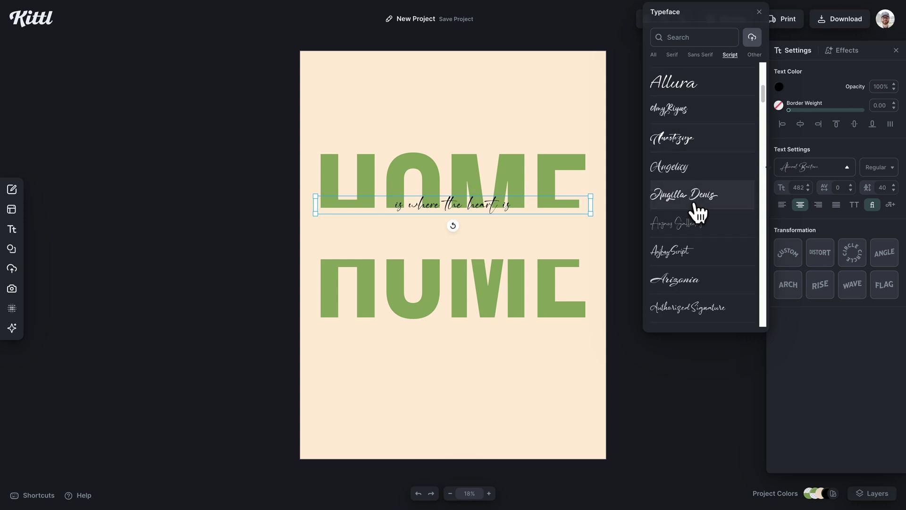
pyautogui.scroll(-5, 694, 230)
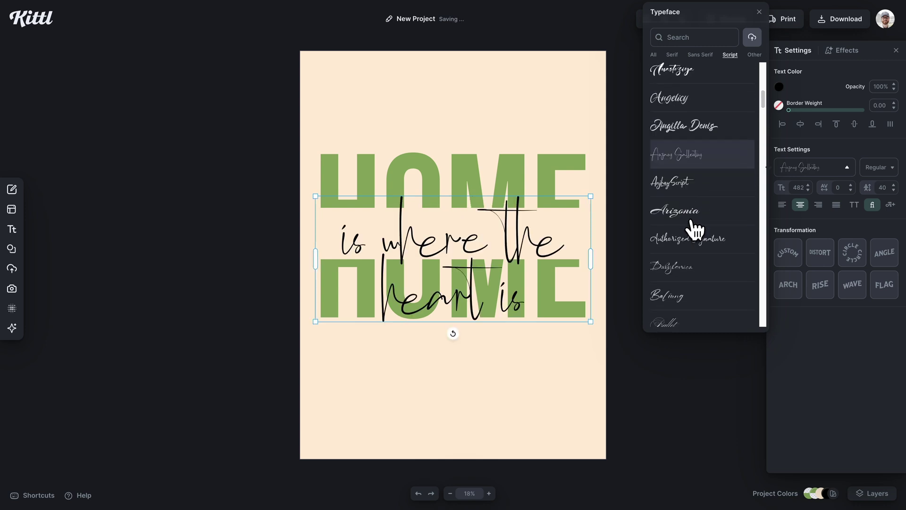
pyautogui.click(692, 244)
pyautogui.scroll(-2, 692, 241)
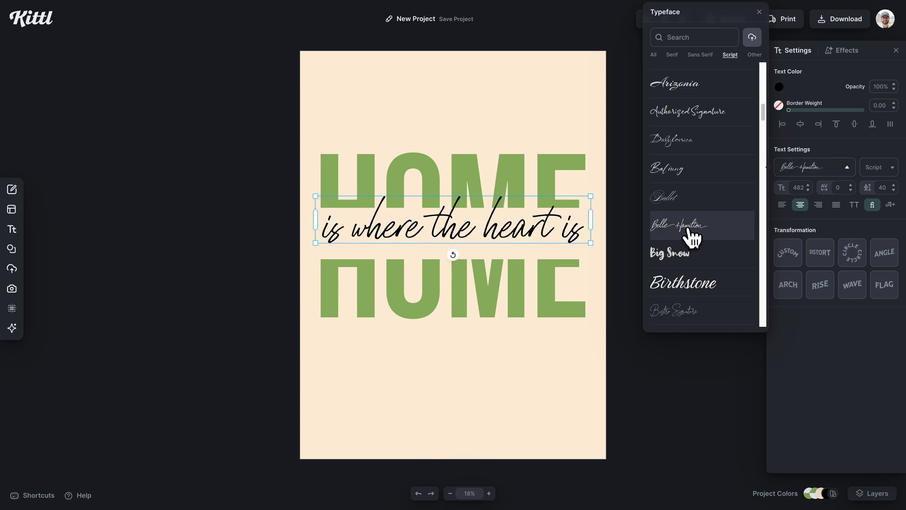
pyautogui.scroll(-1, 692, 239)
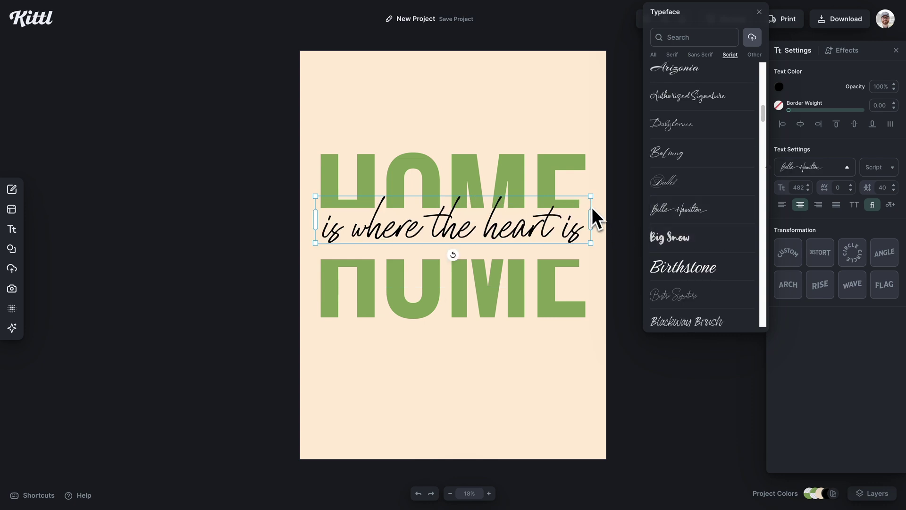
pyautogui.moveTo(591, 196); pyautogui.dragTo(582, 197)
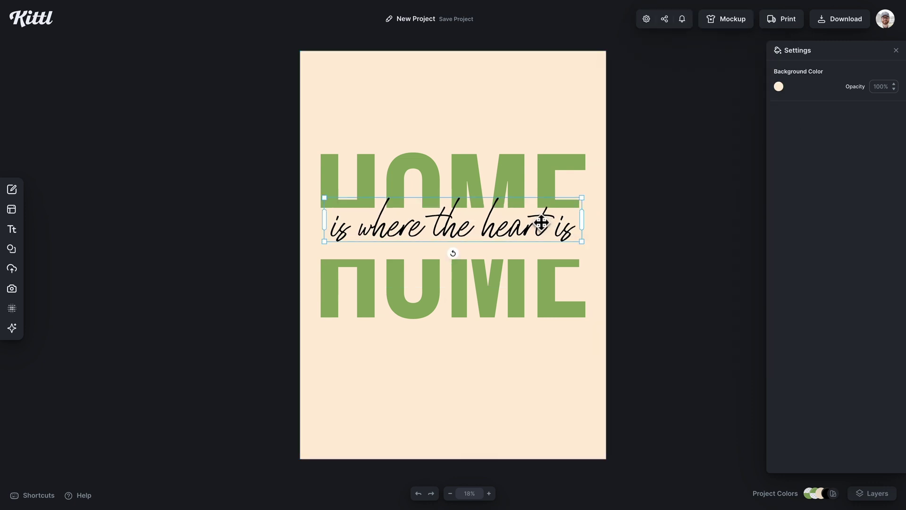
pyautogui.moveTo(541, 222); pyautogui.dragTo(539, 232)
# Step: Select both HOME halves with the script phrase and move the whole design up the page
pyautogui.click(538, 283)
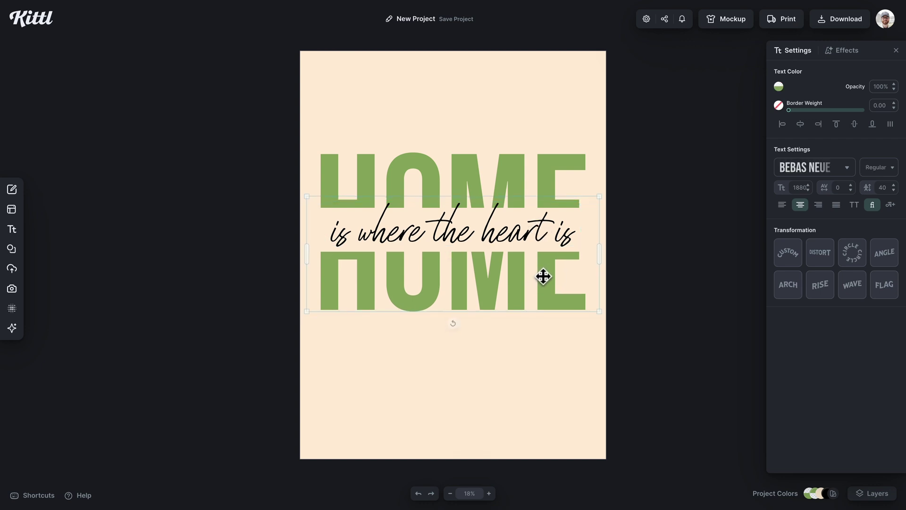
pyautogui.click(628, 273)
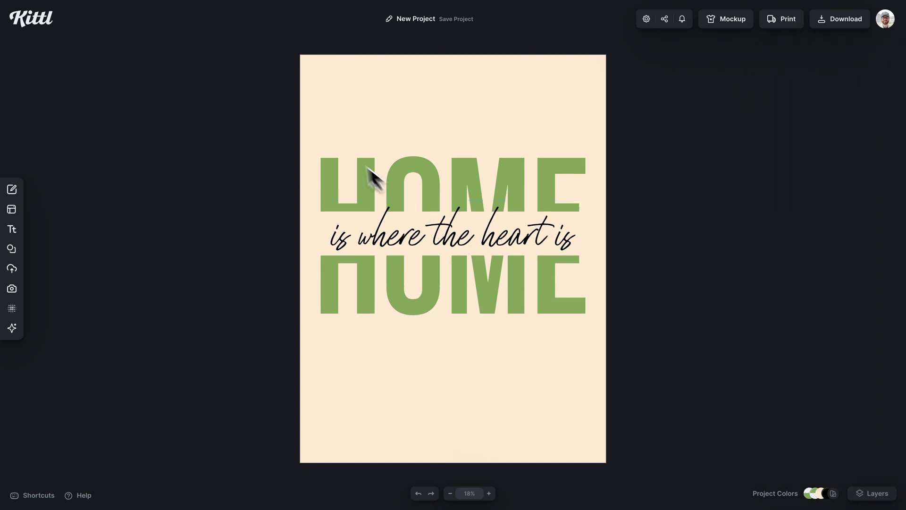
pyautogui.moveTo(313, 126); pyautogui.dragTo(553, 283)
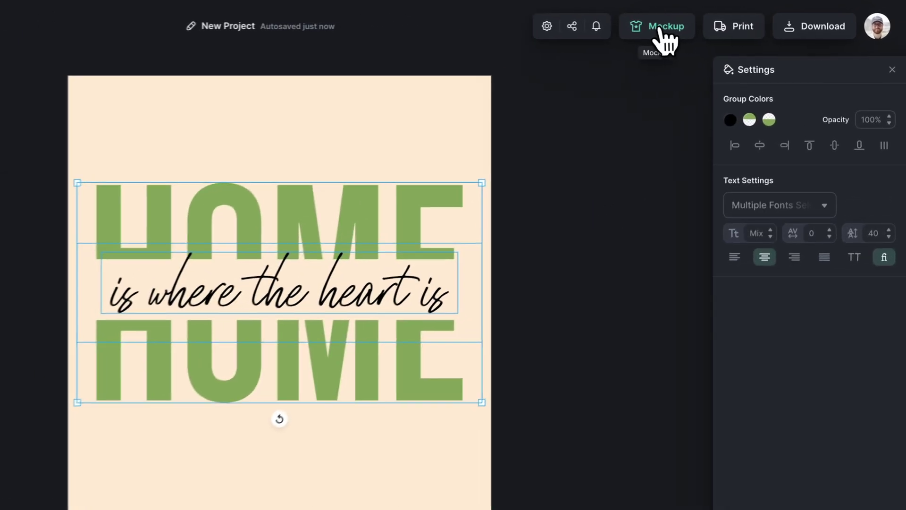
# Step: Show the design on the cream t-shirt mockup, enlarged and moved up across the chest
pyautogui.click(651, 30)
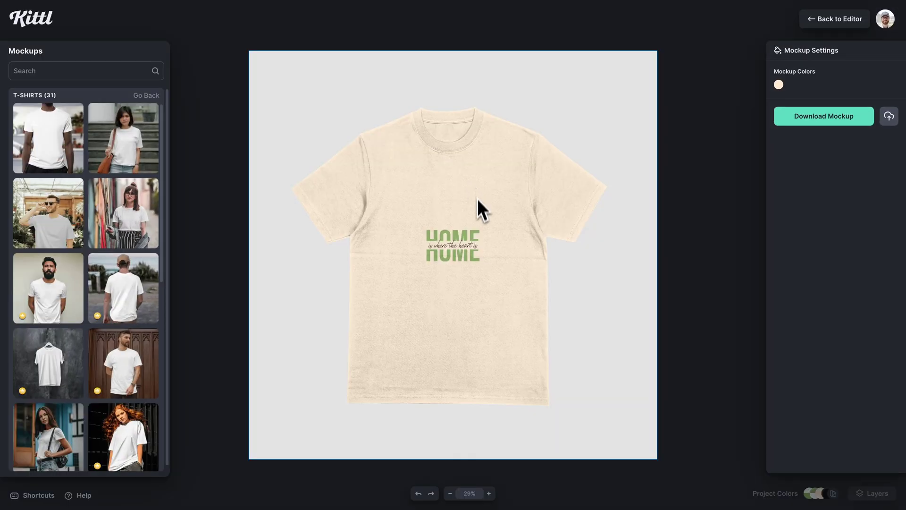
pyautogui.click(467, 246)
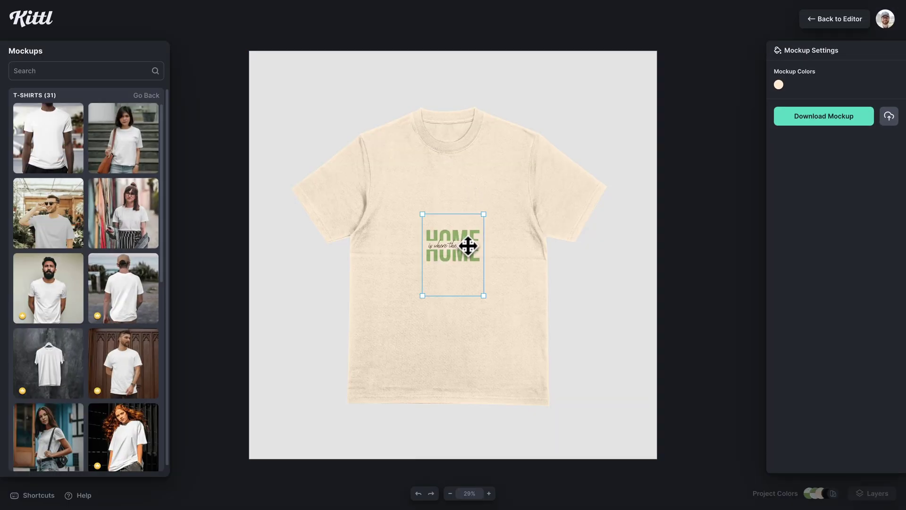
pyautogui.moveTo(486, 214); pyautogui.dragTo(522, 162)
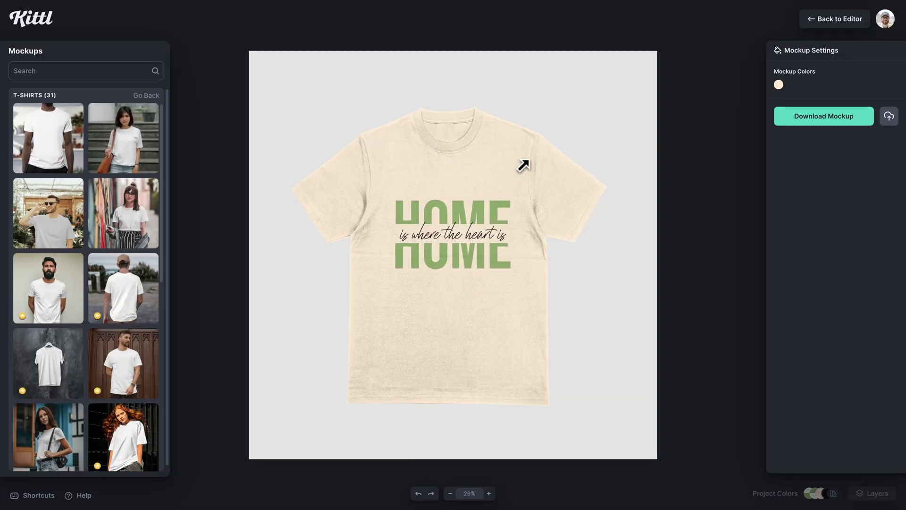
pyautogui.moveTo(488, 214); pyautogui.dragTo(492, 194)
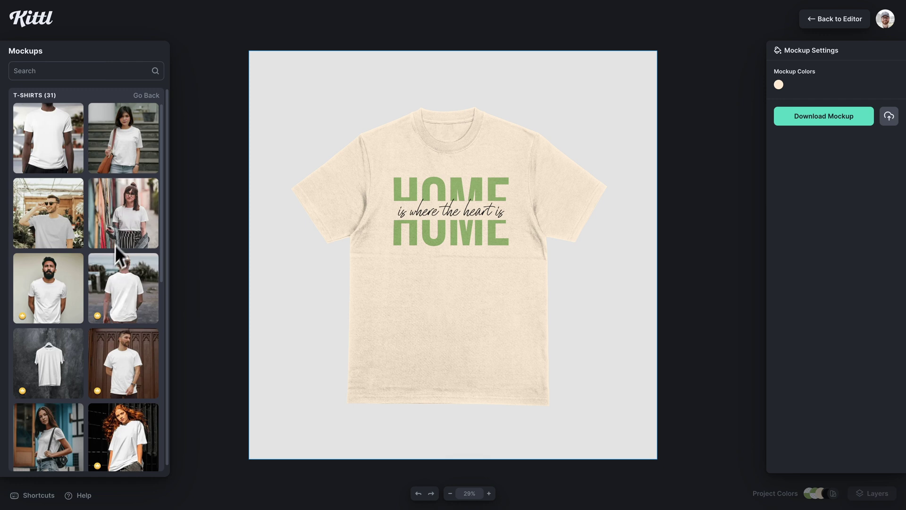
pyautogui.scroll(-4, 121, 226)
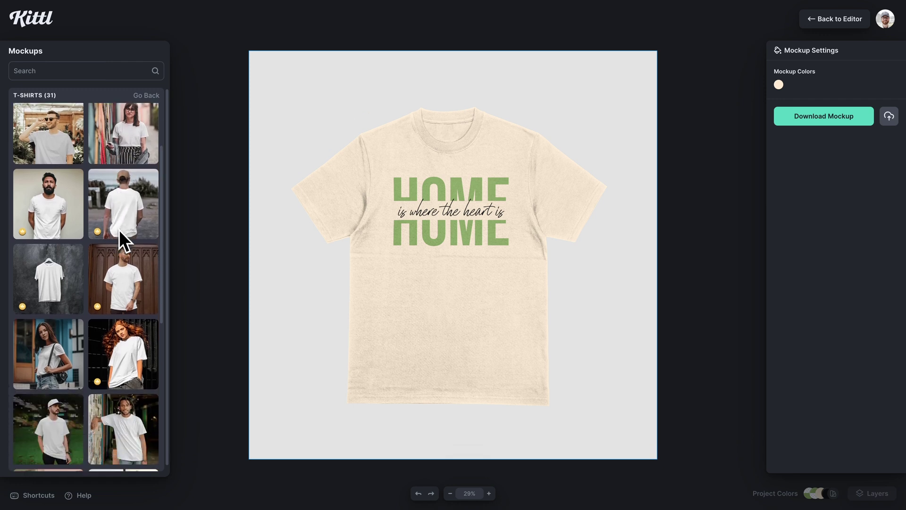
pyautogui.click(73, 280)
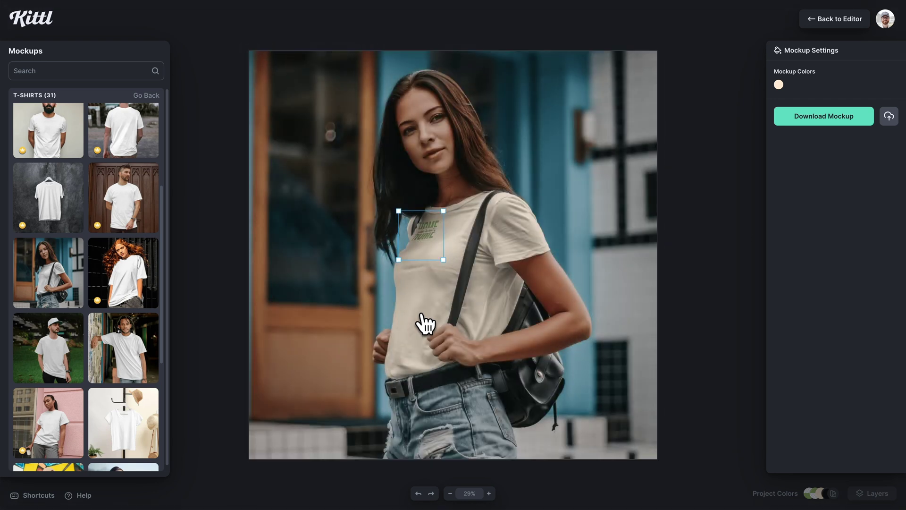
# Step: Move the design lower on the woman-with-shoulder-bag shirt
pyautogui.moveTo(434, 238); pyautogui.dragTo(475, 206)
pyautogui.moveTo(417, 239); pyautogui.dragTo(432, 270)
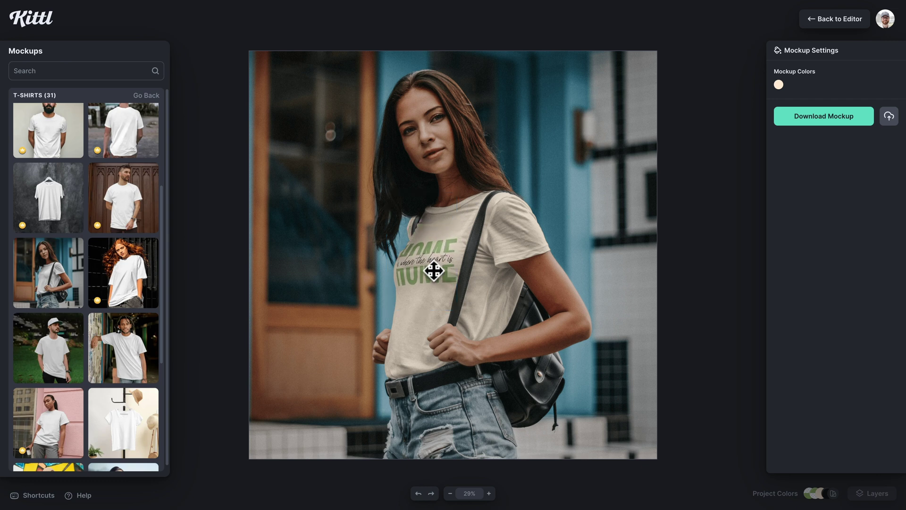
pyautogui.scroll(-5, 123, 327)
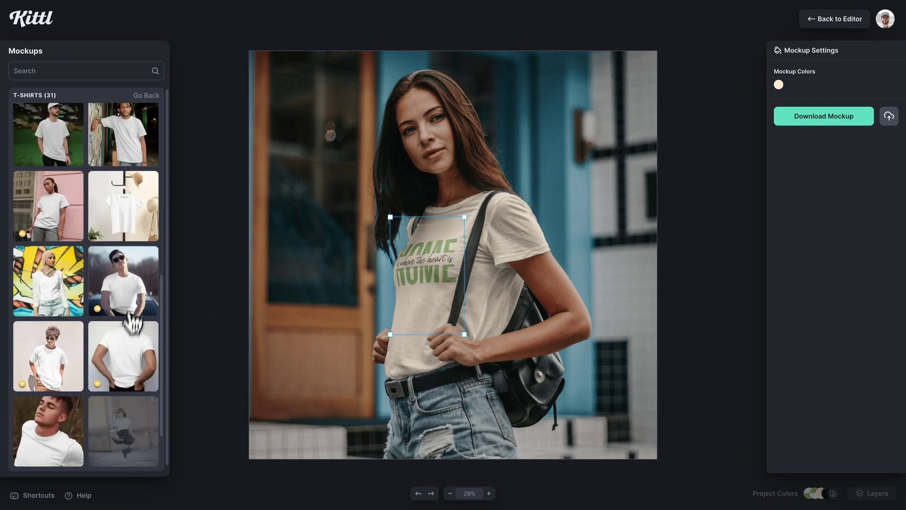
# Step: Enlarge and position the design on the chest of the t-shirt-on-hanger mockup
pyautogui.click(131, 222)
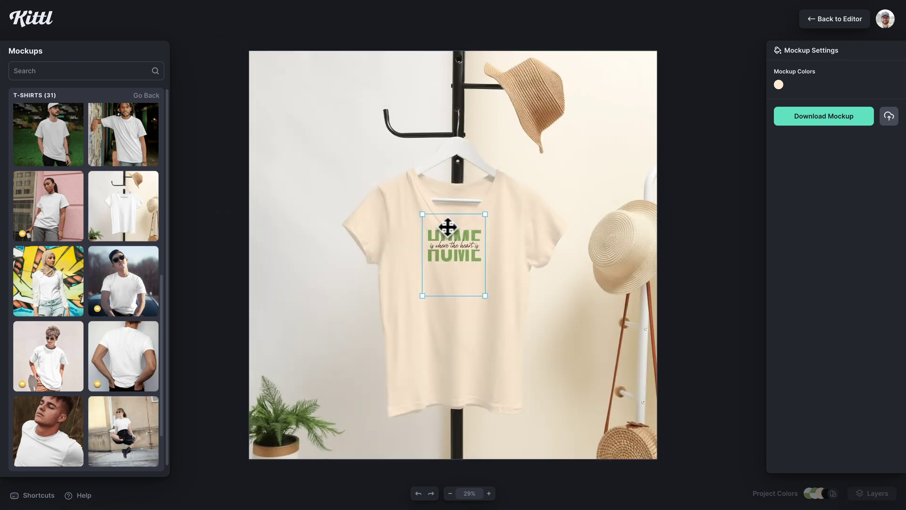
pyautogui.moveTo(461, 244); pyautogui.dragTo(467, 270)
pyautogui.moveTo(492, 232); pyautogui.dragTo(503, 224)
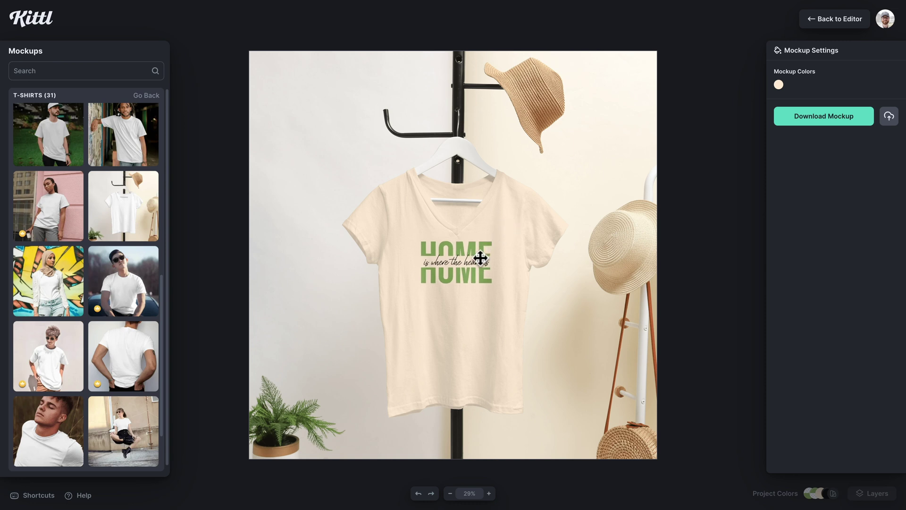
pyautogui.moveTo(482, 259); pyautogui.dragTo(482, 262)
pyautogui.click(546, 279)
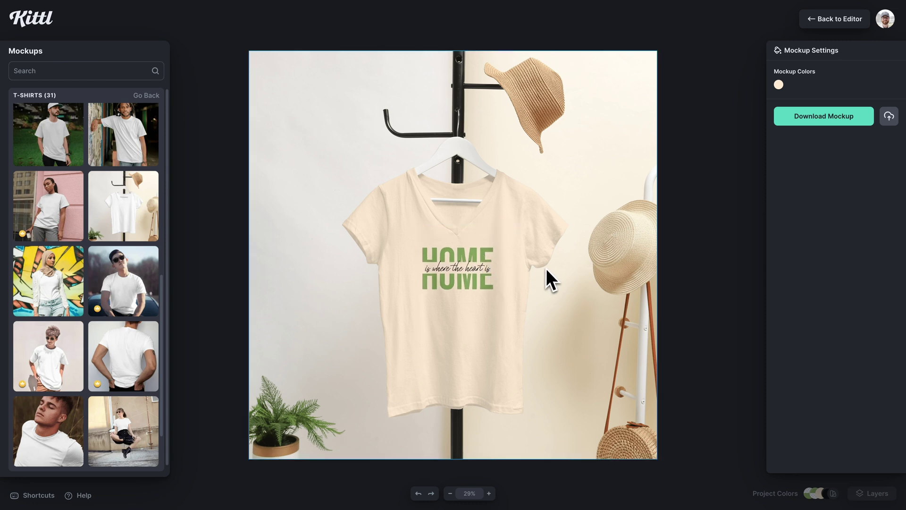
pyautogui.scroll(-5, 145, 338)
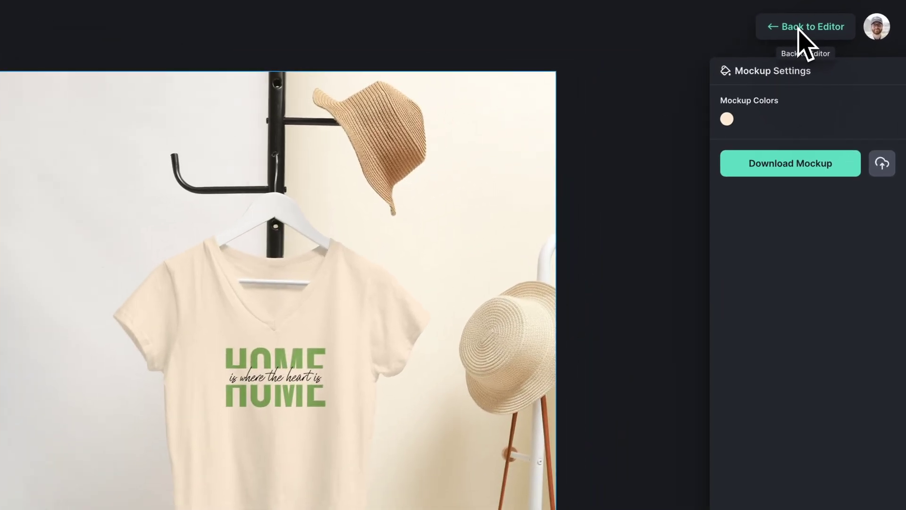
pyautogui.click(793, 34)
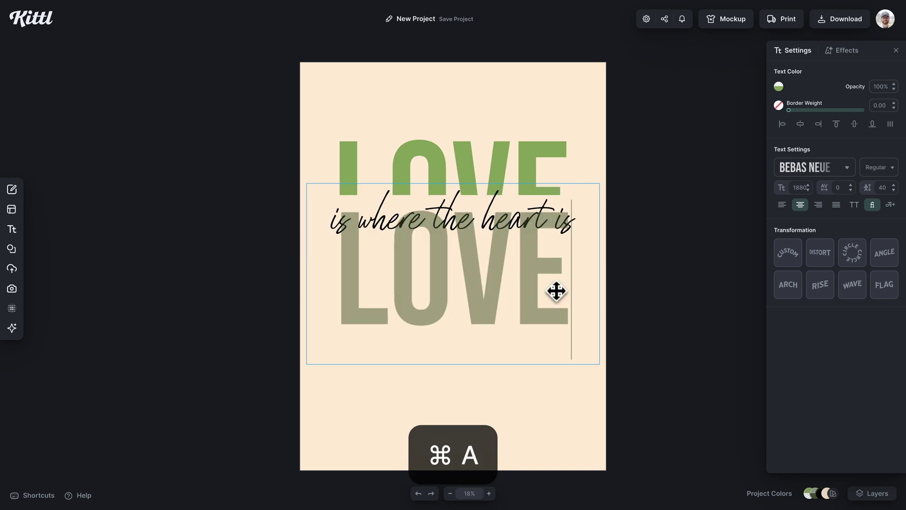
# Step: Replace the script phrase with 'is all we need'
pyautogui.press('super+a')
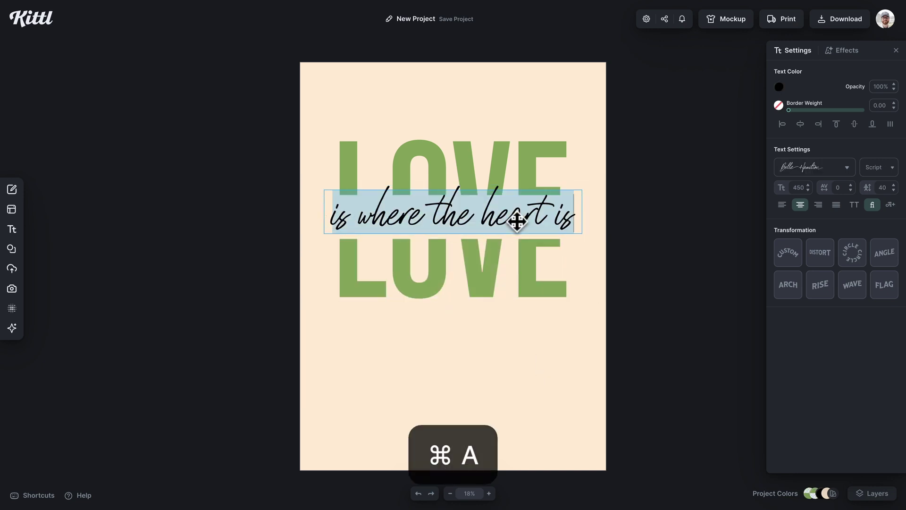
pyautogui.write('is all we need')
pyautogui.click(615, 313)
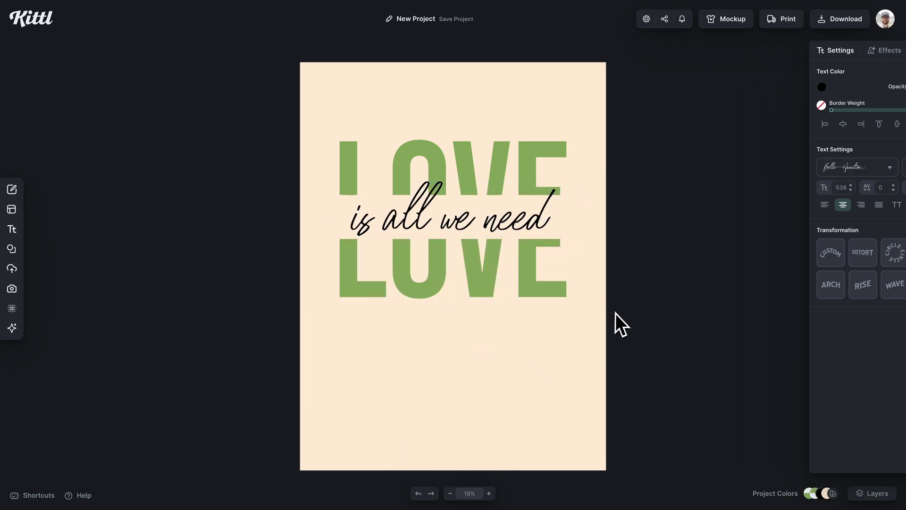